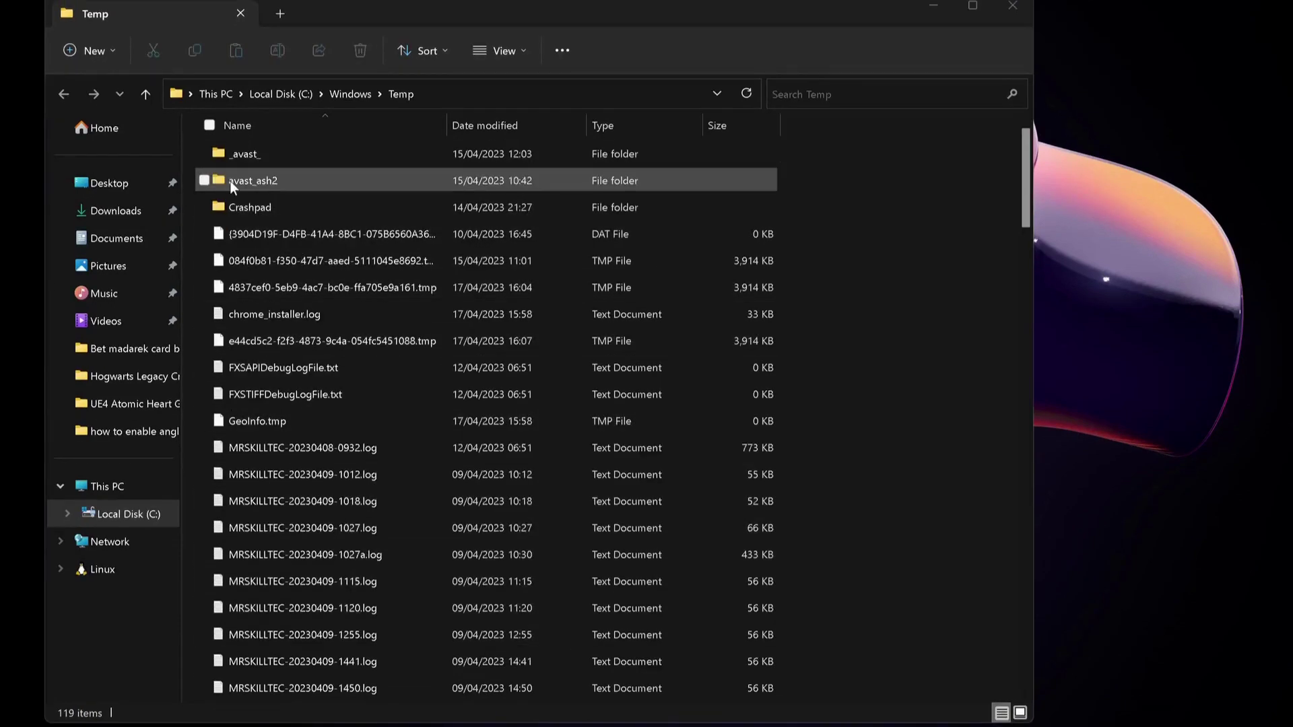
- Select everything in C:\Windows\Temp and delete it, skipping all locked items
{"action": "left_click", "coordinate": [209, 124]}
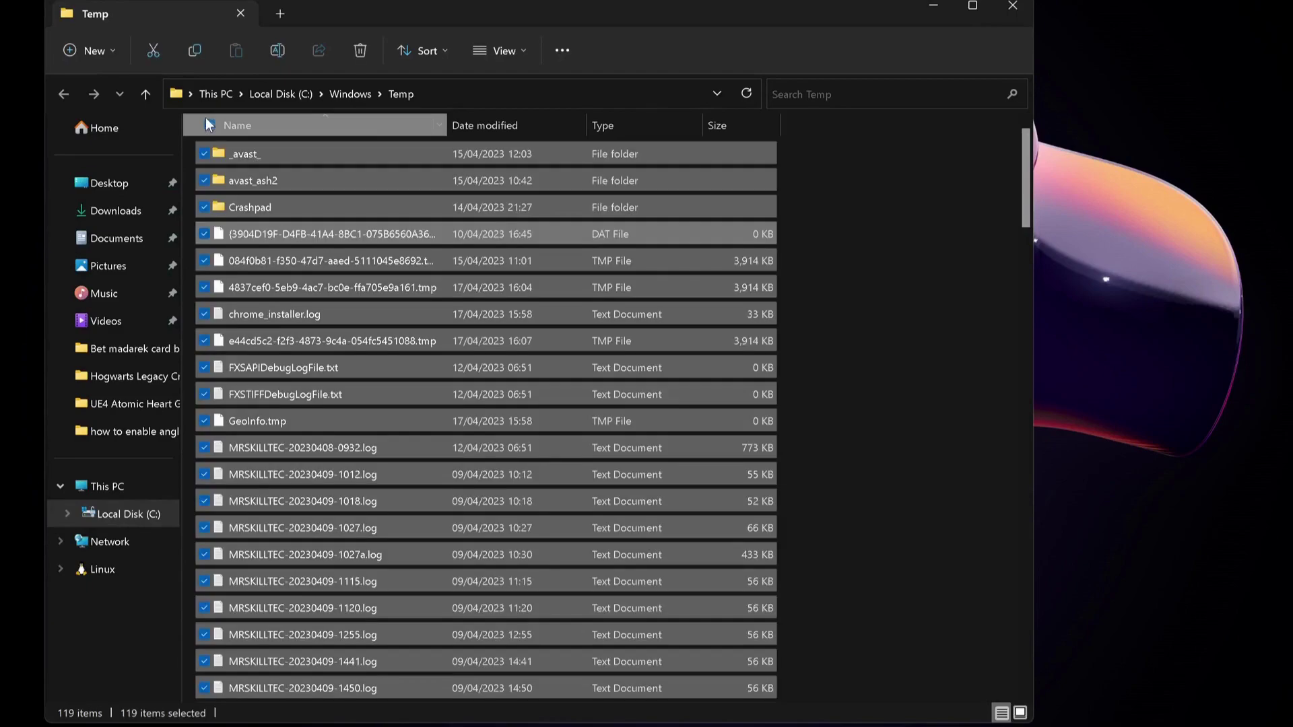
{"action": "left_click", "coordinate": [361, 51]}
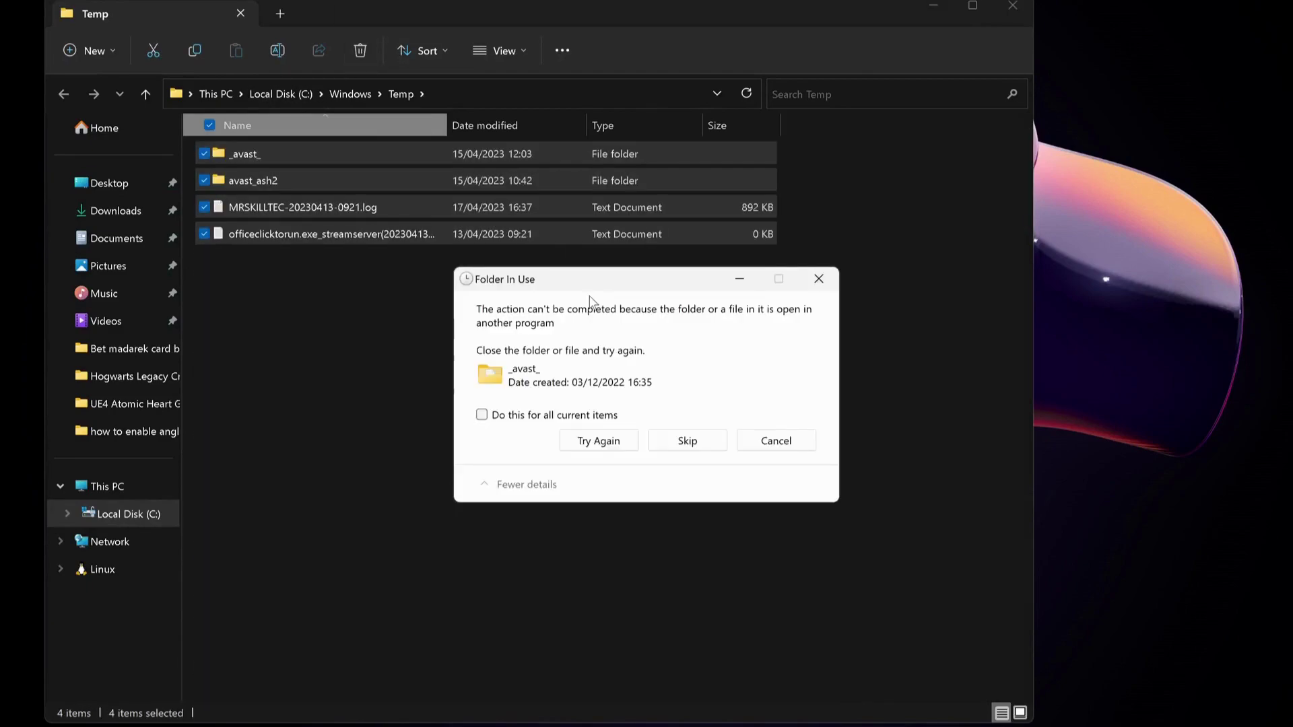
{"action": "left_click", "coordinate": [482, 415]}
{"action": "left_click", "coordinate": [682, 444]}
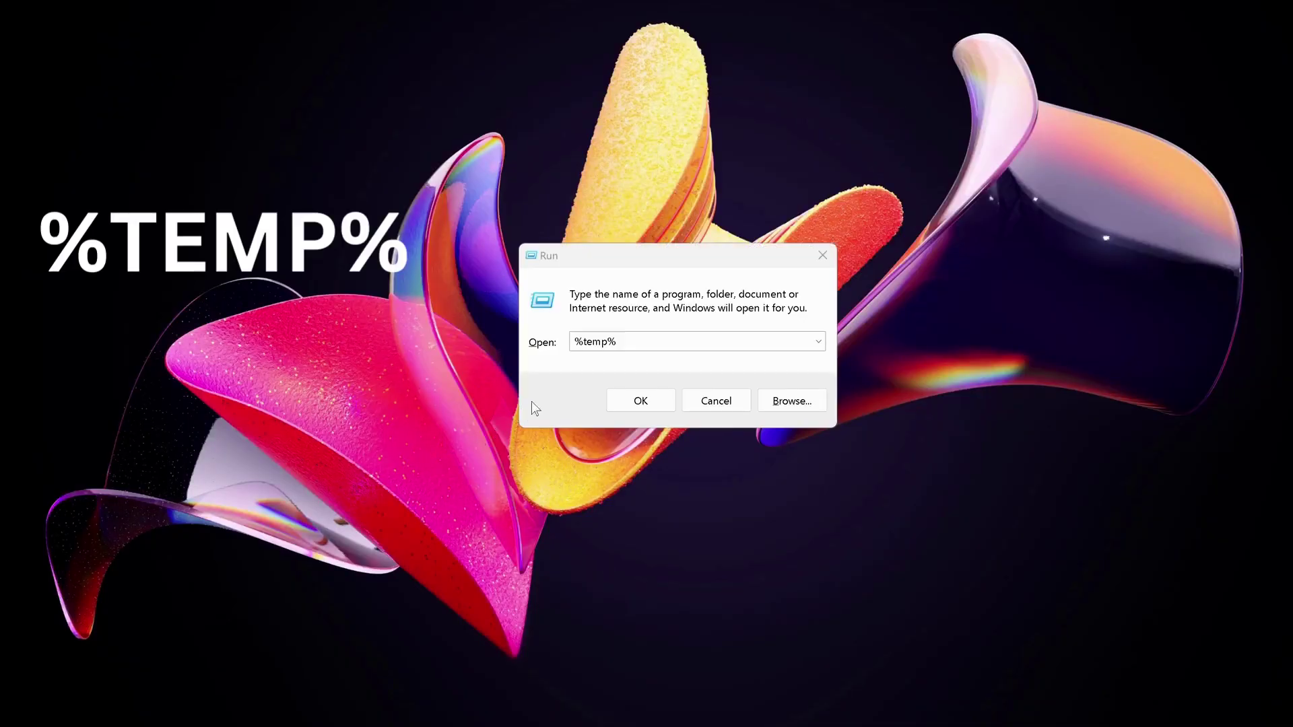
- Open %temp% and delete all 171 items in the personal temp folder
{"action": "left_click", "coordinate": [642, 406]}
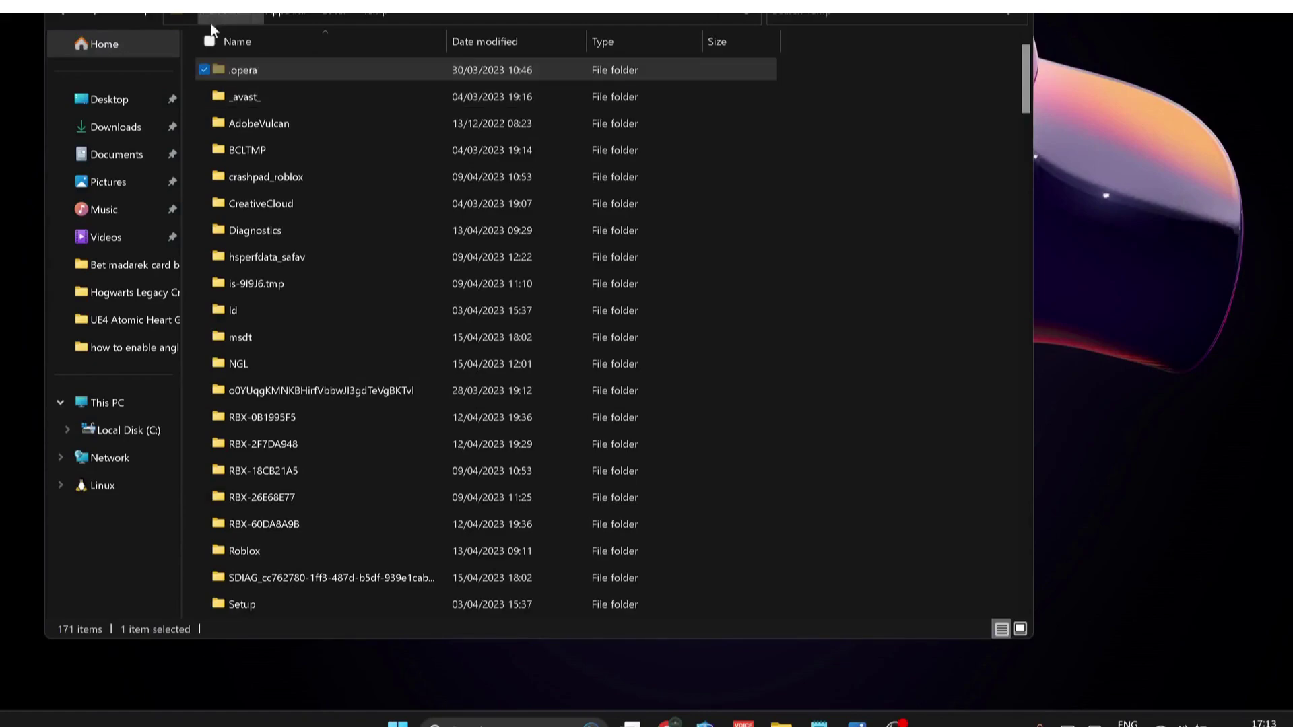
{"action": "left_click", "coordinate": [211, 41]}
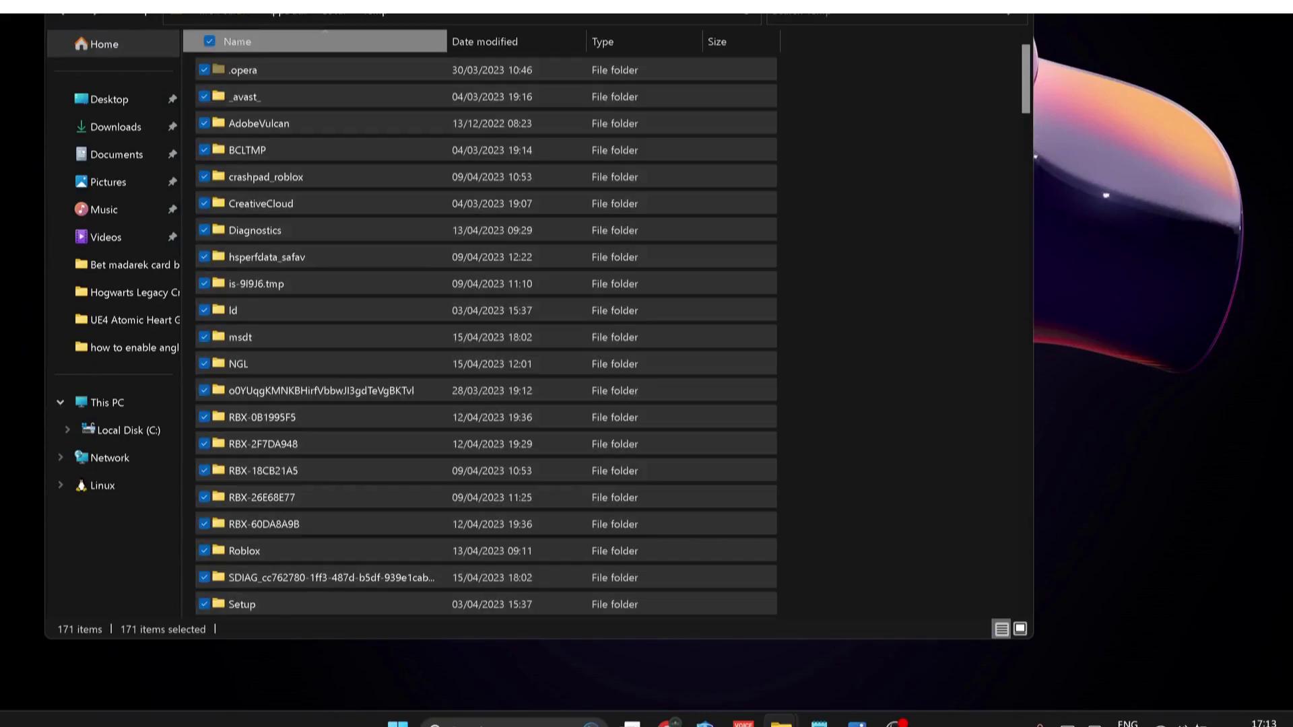
{"action": "key", "text": "Delete"}
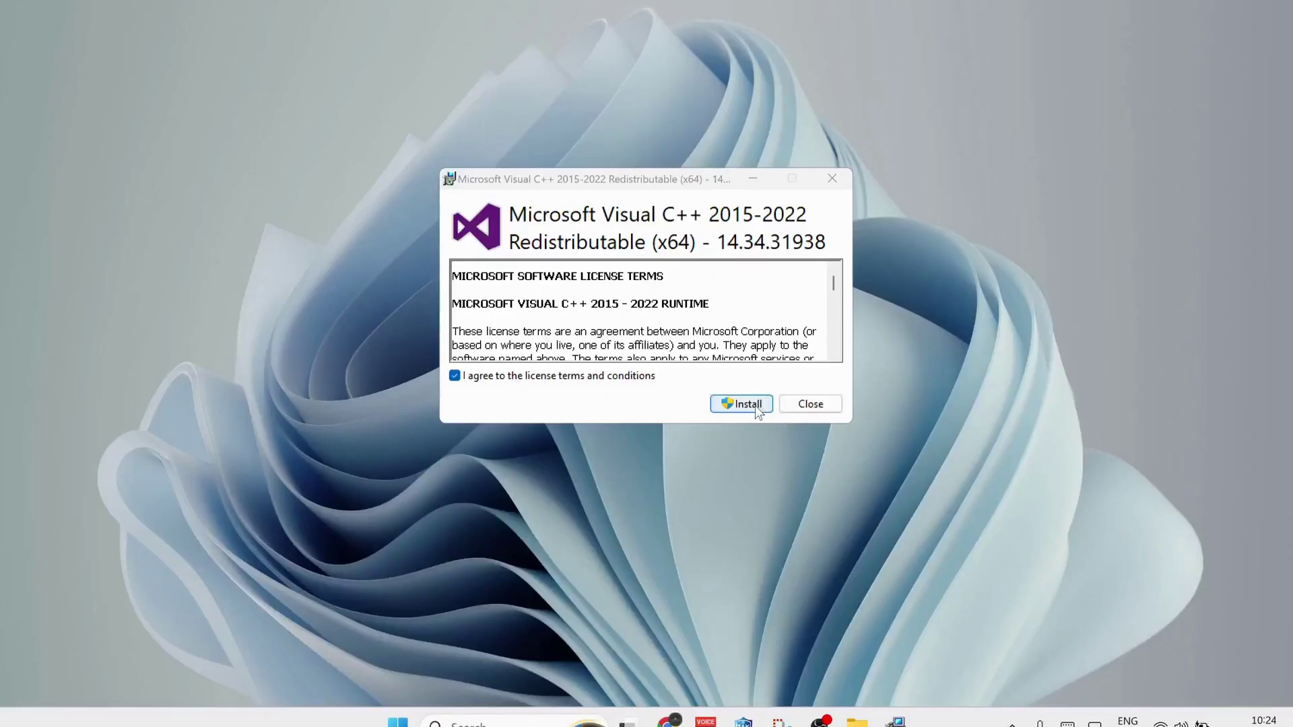
- Start installing the Visual C++ 2015-2022 x64 Redistributable with licence terms accepted
{"action": "left_click", "coordinate": [742, 404]}
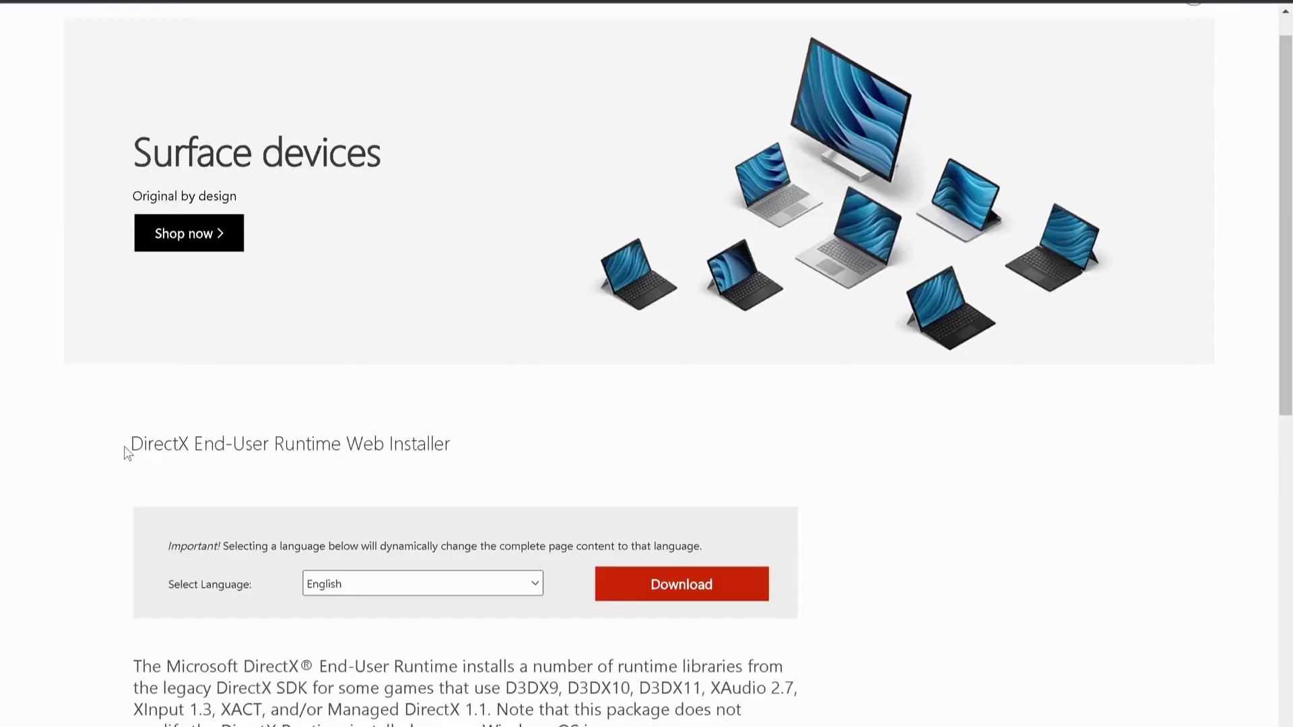
- Download the English DirectX End-User Runtime Web Installer from the Microsoft Download Center
{"action": "left_click_drag", "start_coordinate": [132, 448], "coordinate": [445, 445]}
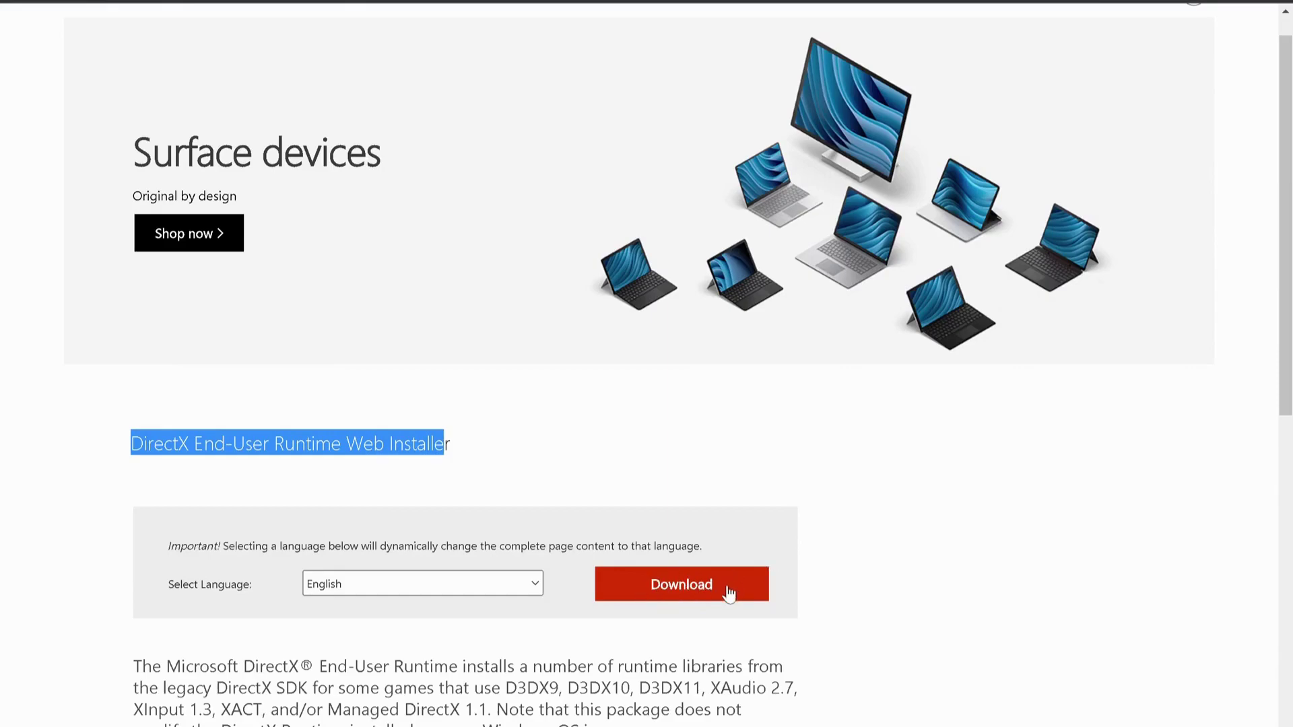
{"action": "left_click", "coordinate": [676, 578]}
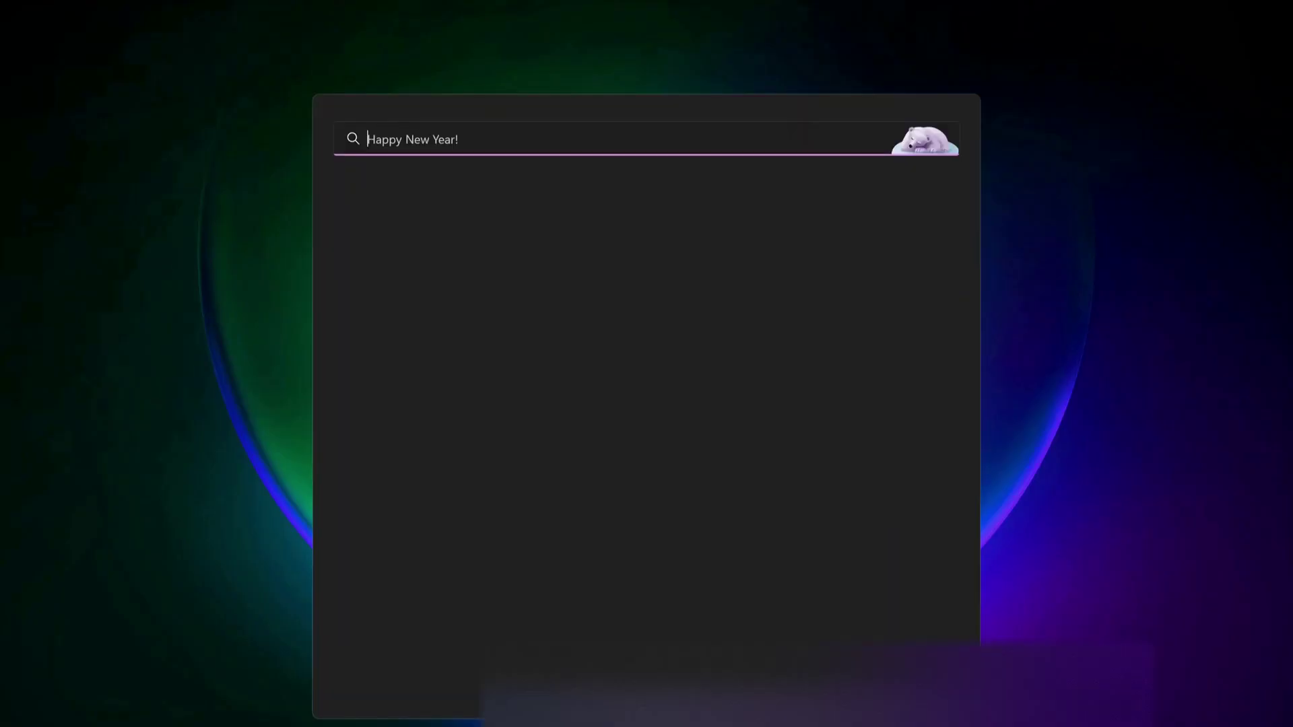
- Run sfc /scannow in an administrator Command Prompt found by searching cmd
{"action": "type", "text": "cm"}
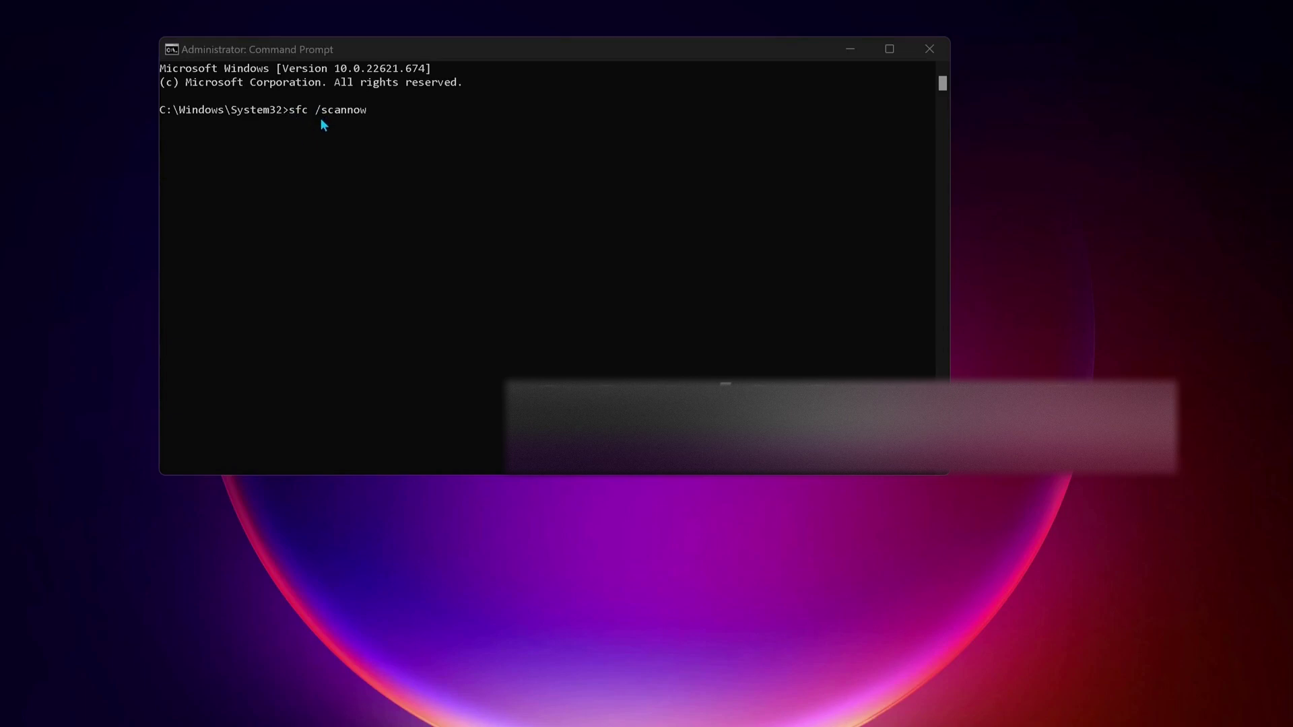
{"action": "left_click", "coordinate": [387, 127]}
{"action": "key", "text": "Return"}
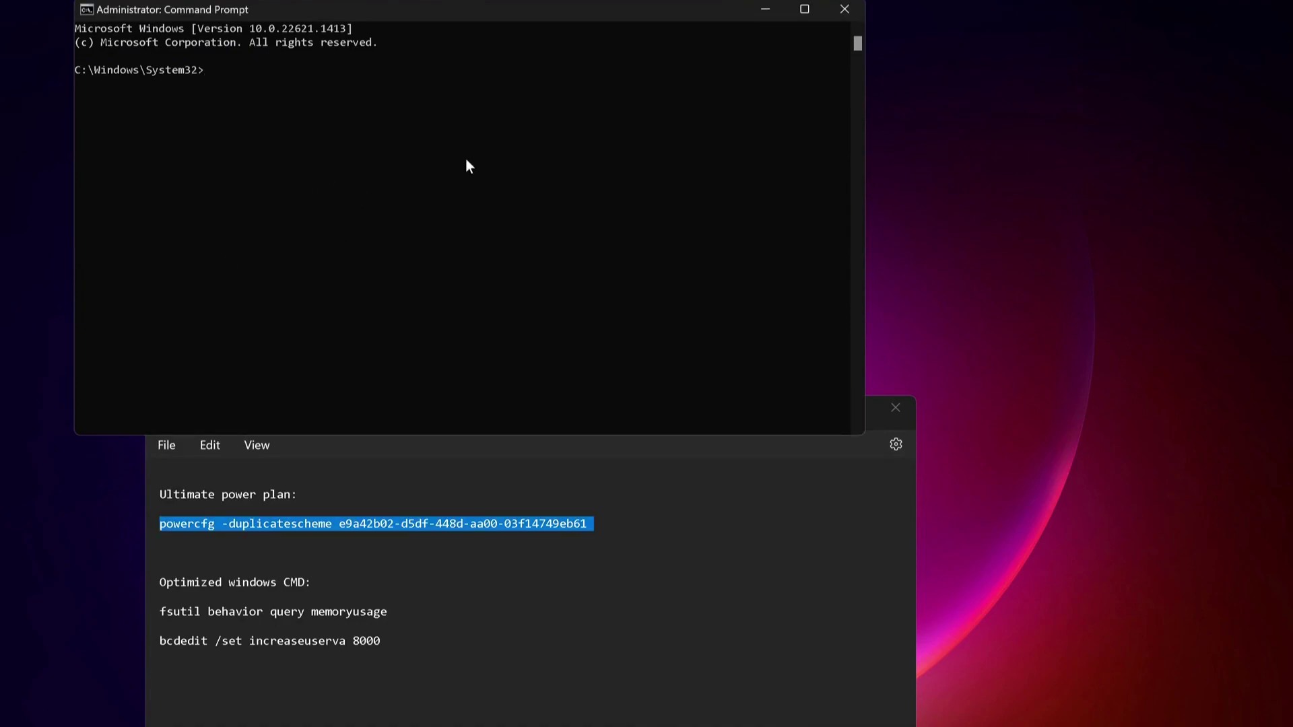
- Paste and run the powercfg command that adds the Ultimate Performance power plan
{"action": "right_click", "coordinate": [467, 158]}
{"action": "key", "text": "Return"}
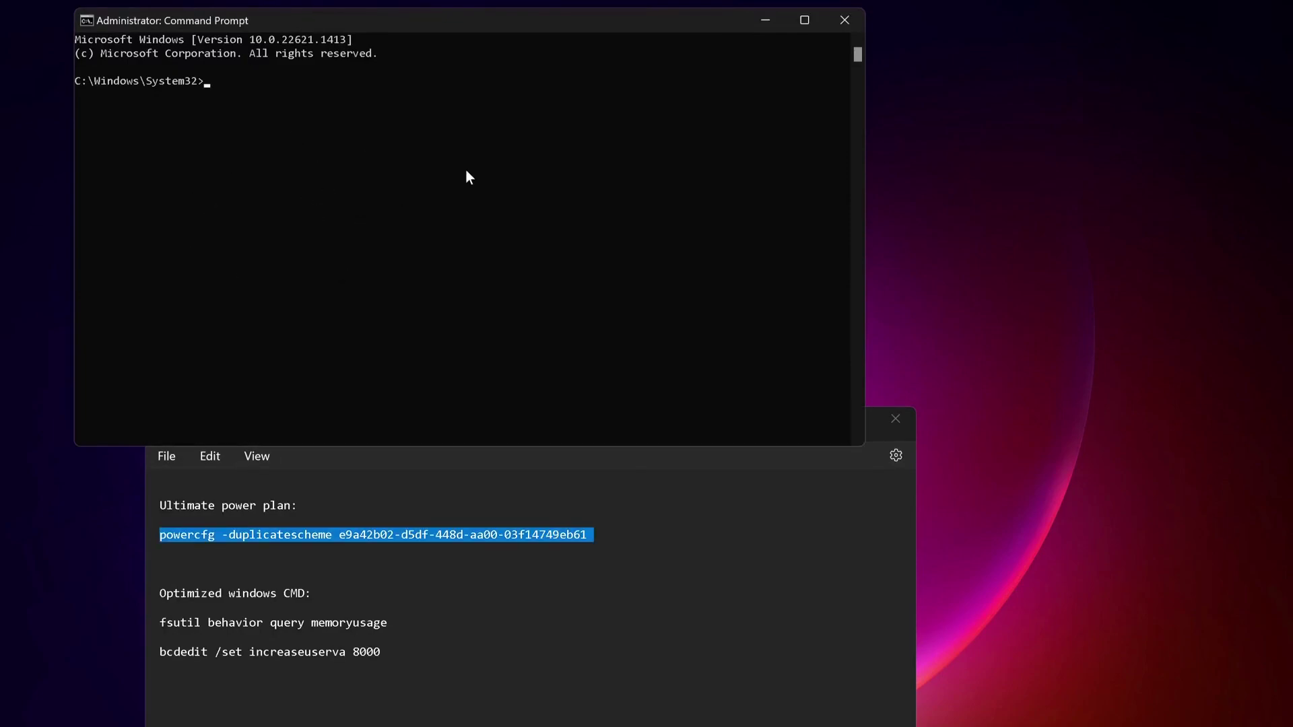
{"action": "right_click", "coordinate": [466, 171]}
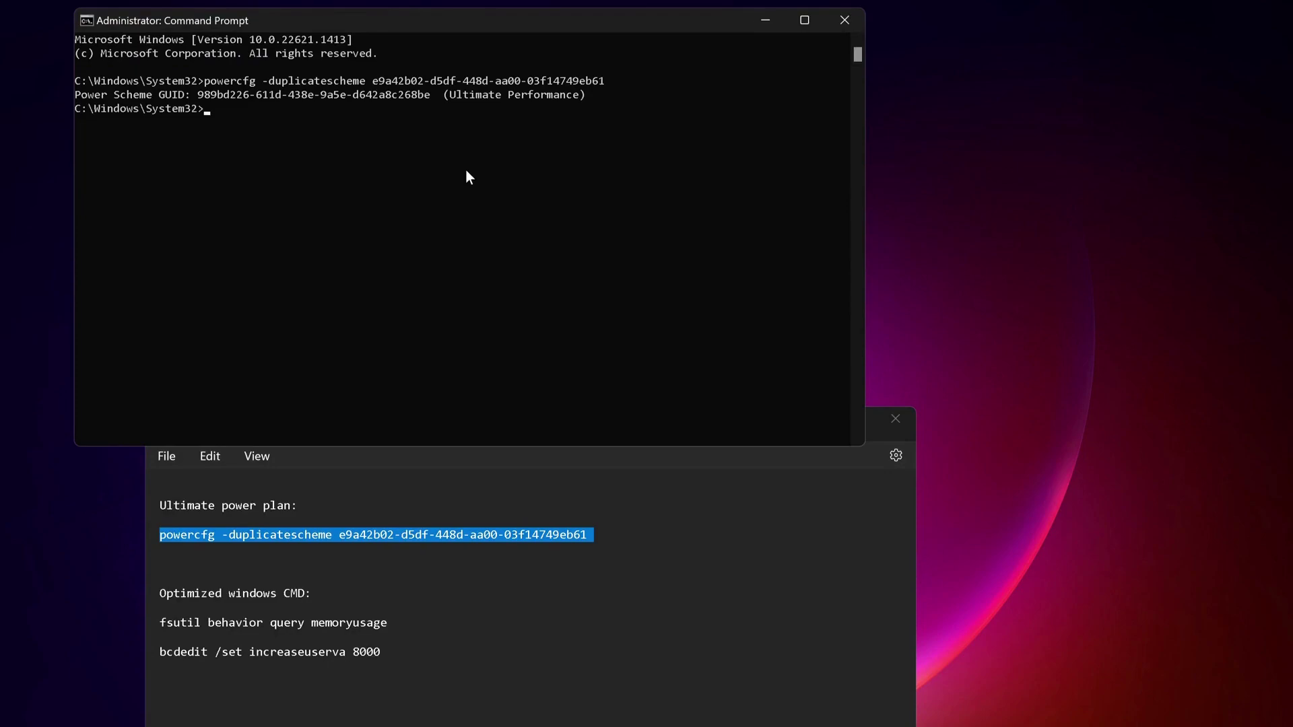
- Run the fsutil memoryusage query and set bcdedit increaseuserva to 8000
{"action": "left_click", "coordinate": [914, 184]}
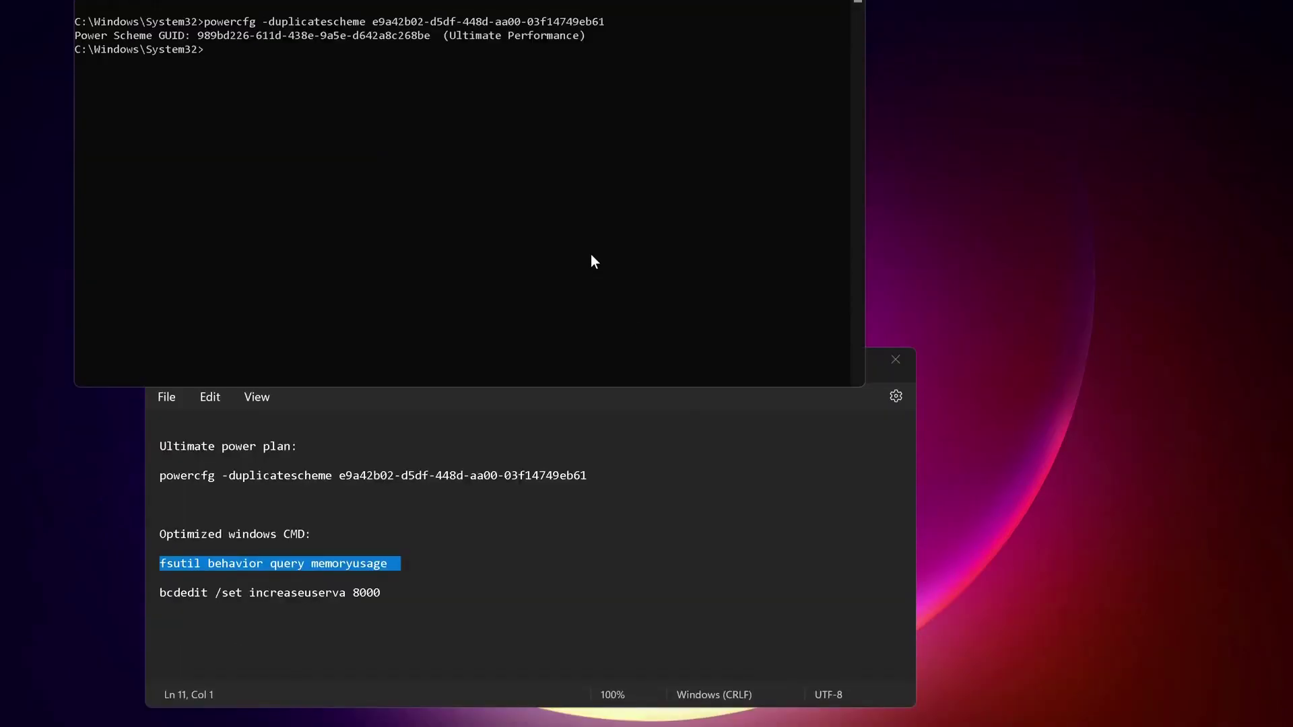
{"action": "right_click", "coordinate": [591, 253]}
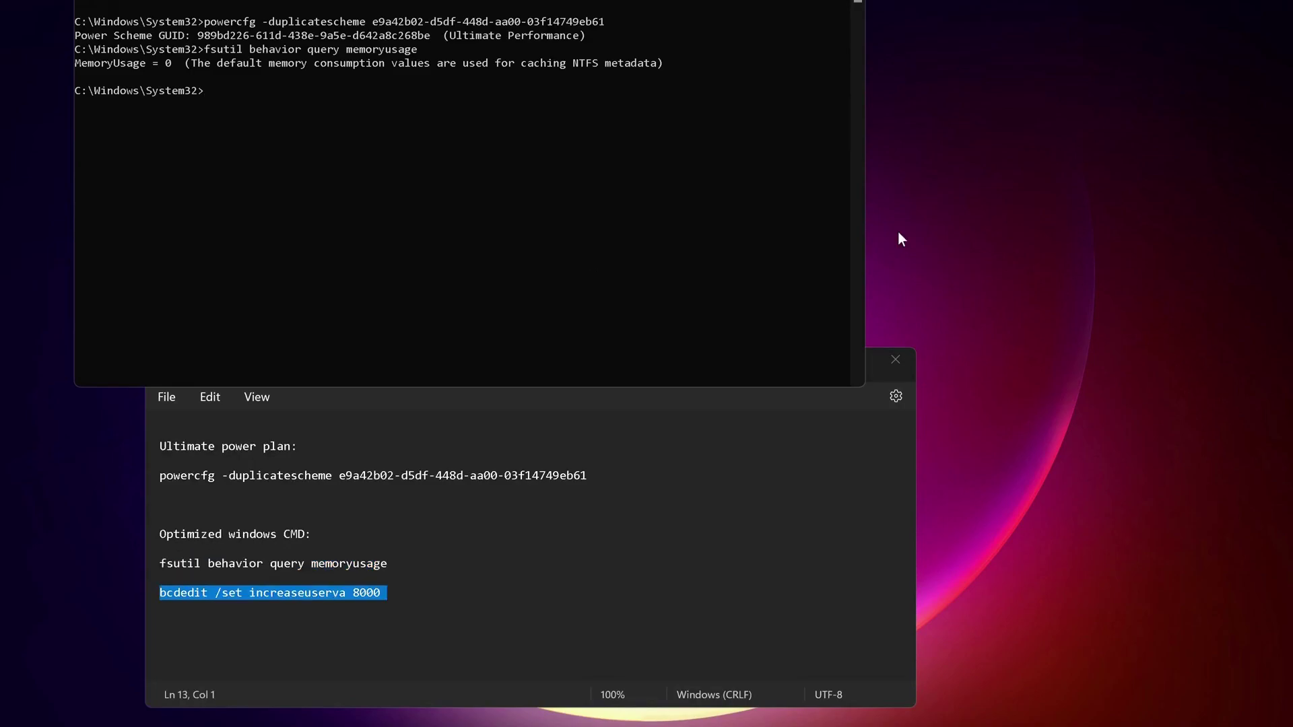
{"action": "right_click", "coordinate": [516, 147]}
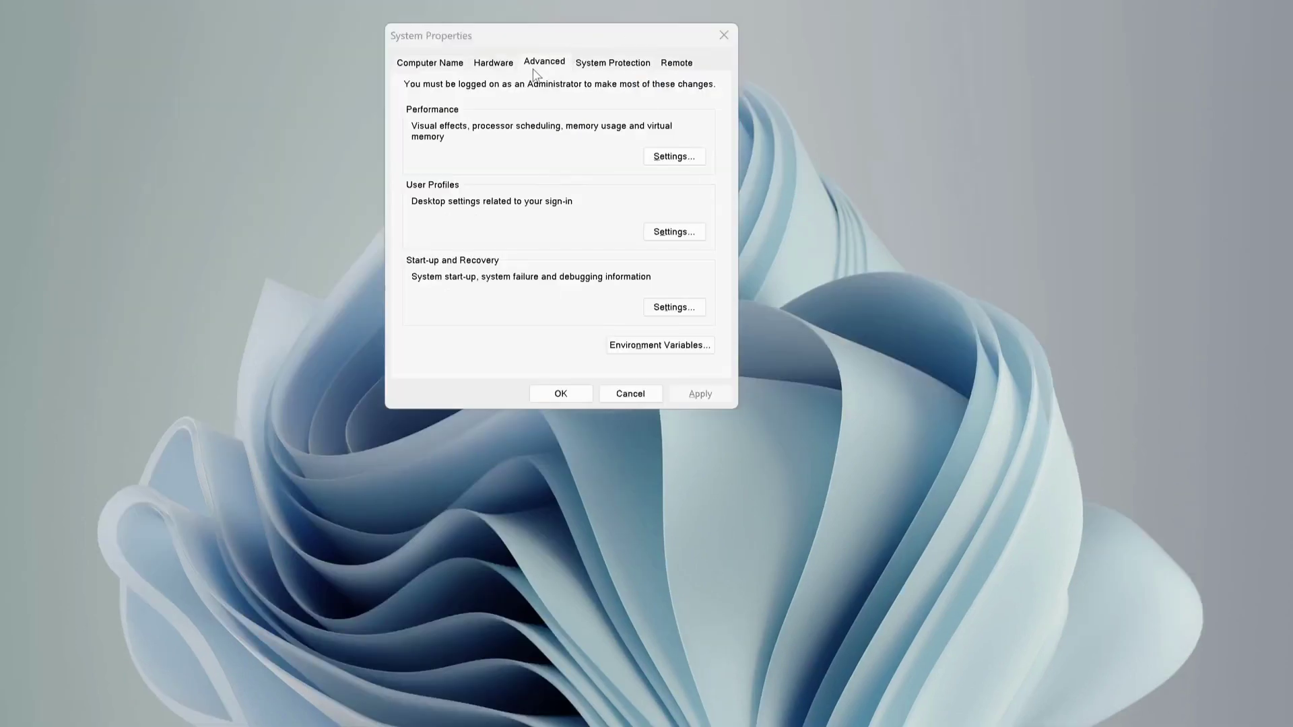
- In Virtual Memory settings, turn off automatic paging file management and choose Custom size for C:
{"action": "left_click", "coordinate": [675, 157]}
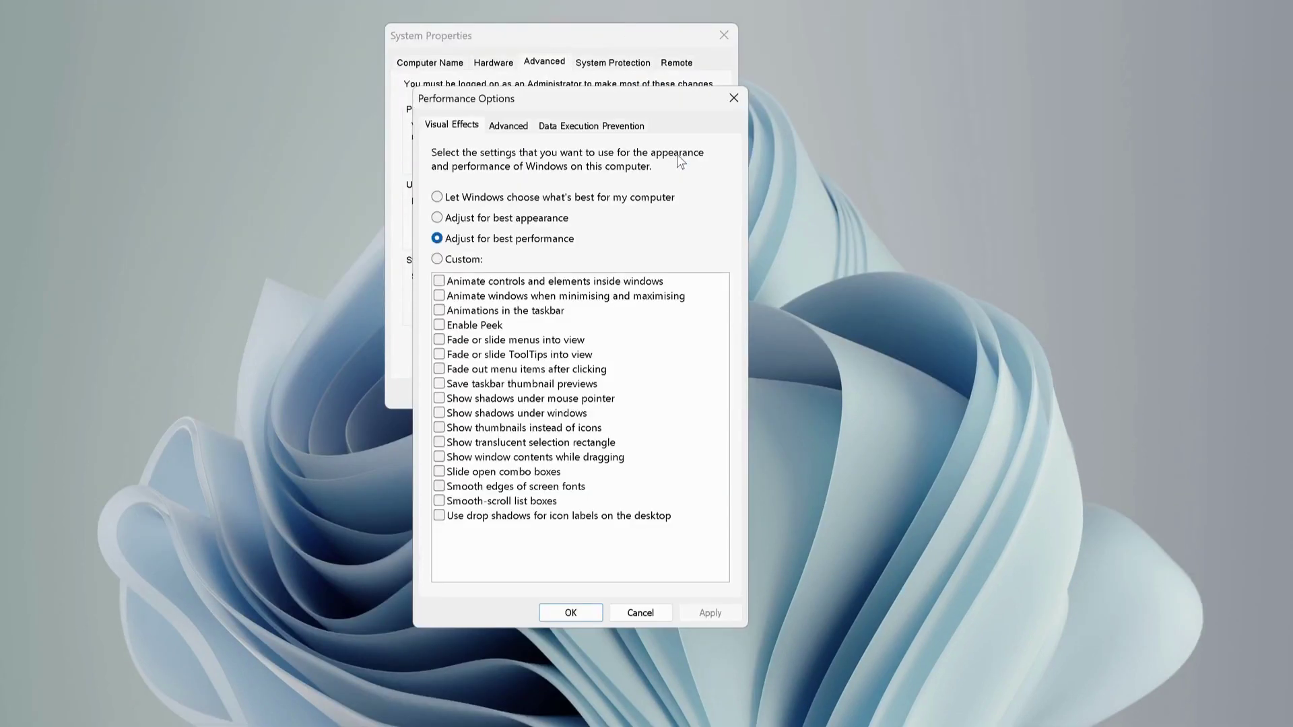
{"action": "left_click", "coordinate": [510, 135]}
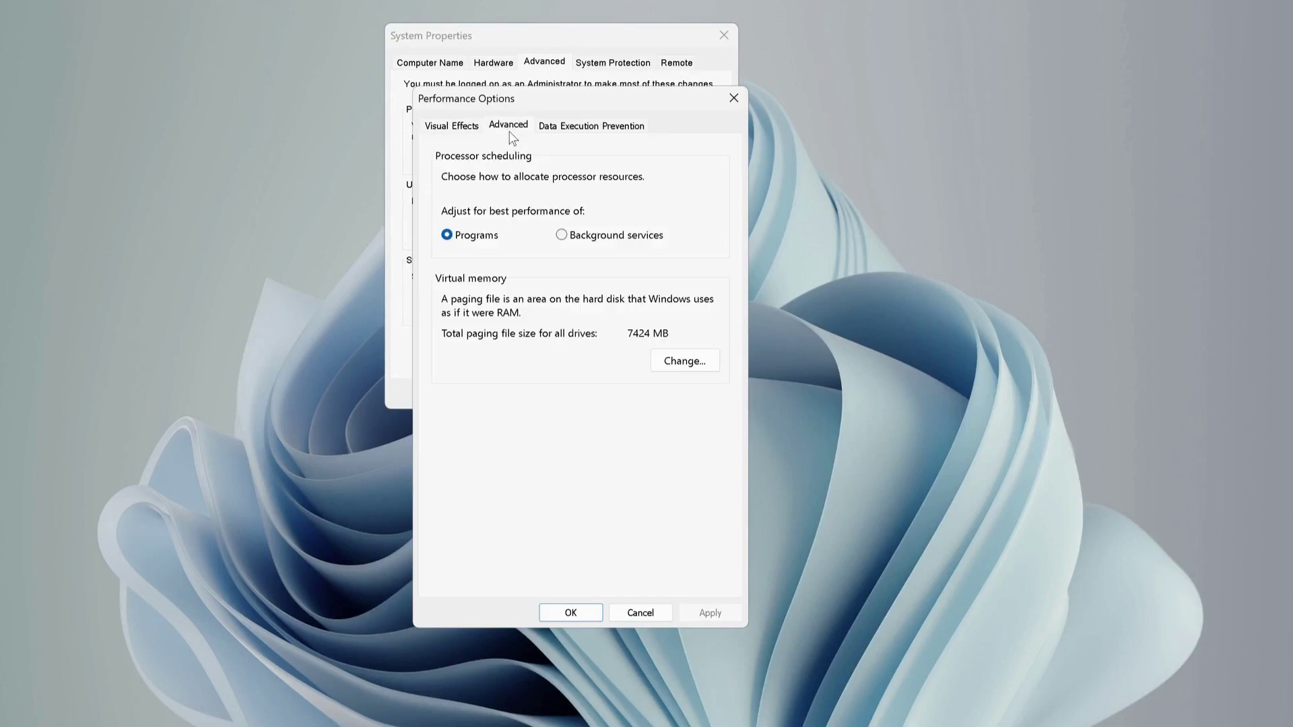
{"action": "left_click", "coordinate": [683, 361]}
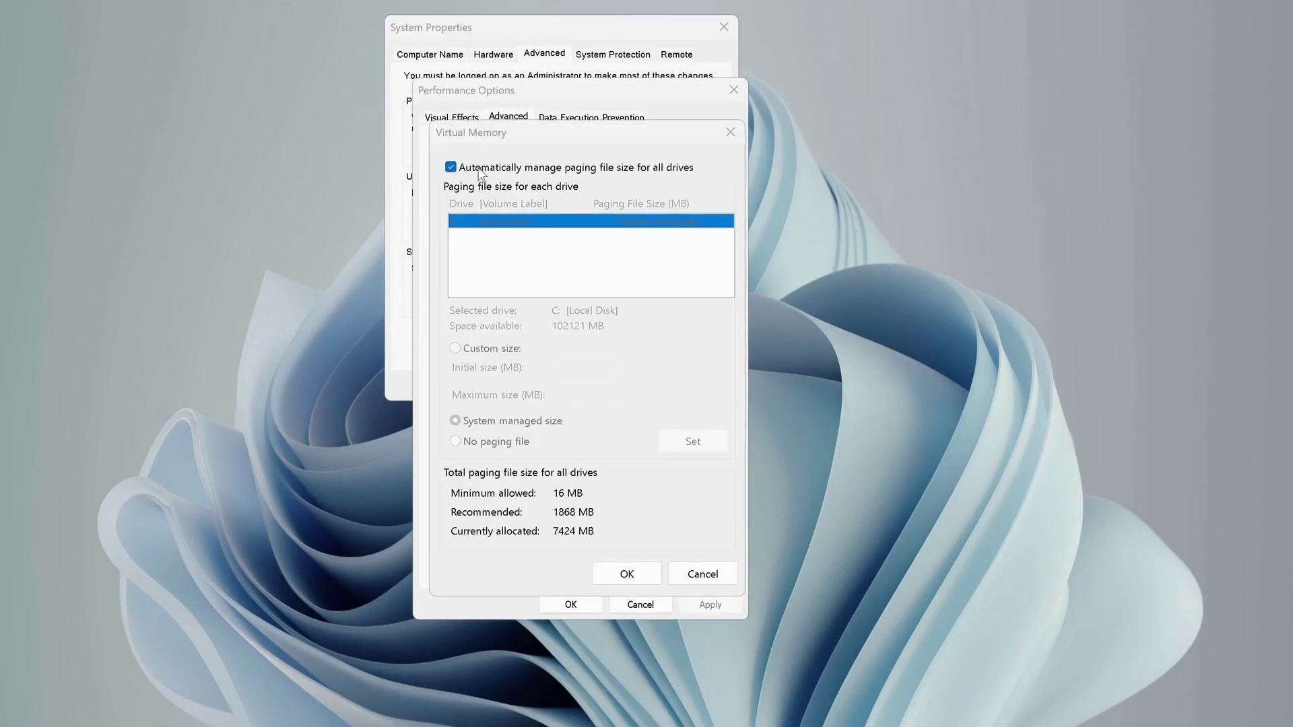
{"action": "left_click", "coordinate": [484, 172]}
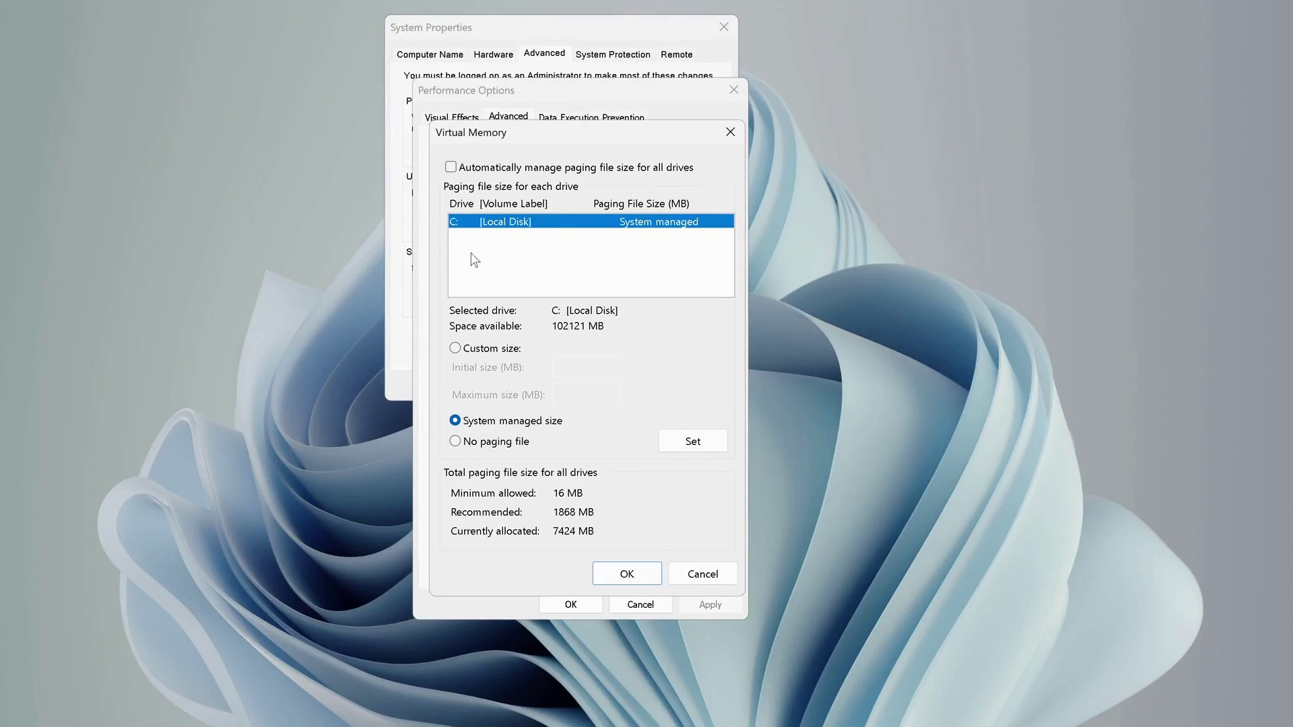
{"action": "left_click", "coordinate": [456, 348]}
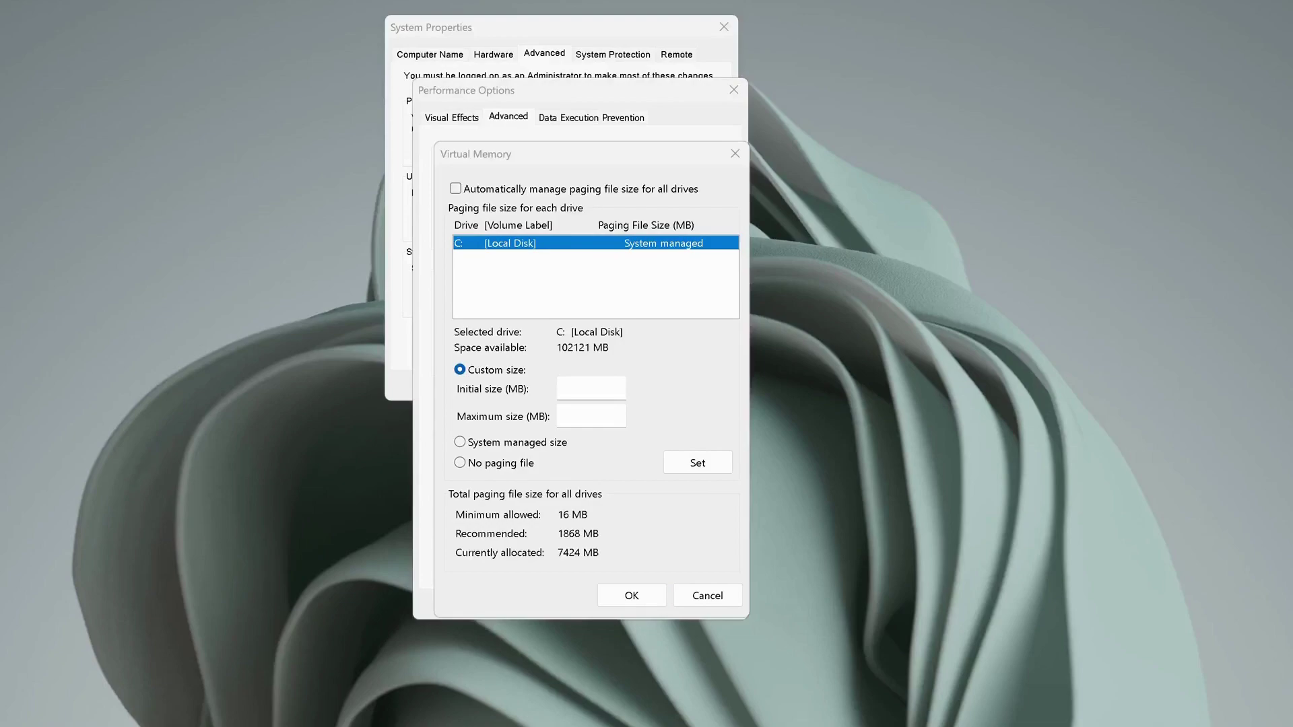
{"action": "left_click", "coordinate": [566, 389]}
- Enter a 1868 MB initial size and compute 1868 × 1.5 in Calculator
{"action": "type", "text": "1868"}
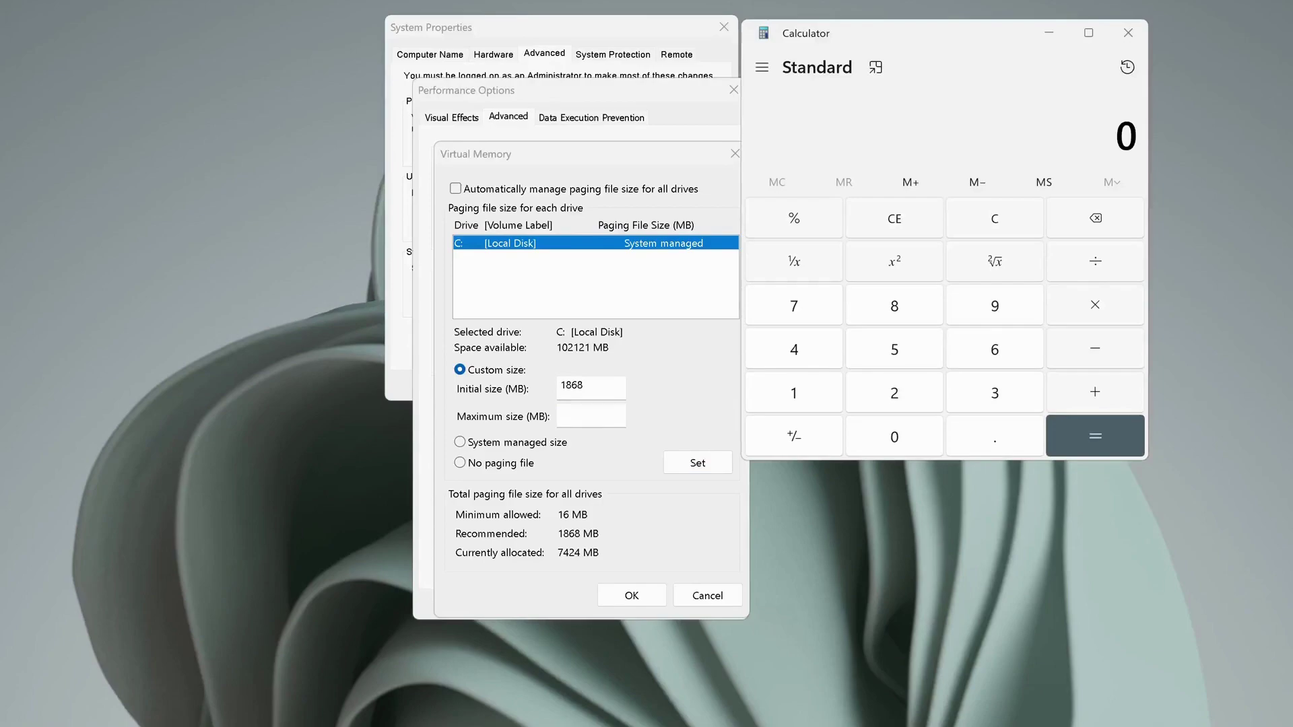
{"action": "left_click", "coordinate": [794, 393]}
{"action": "left_click", "coordinate": [894, 305]}
{"action": "left_click", "coordinate": [994, 350]}
{"action": "left_click", "coordinate": [894, 306]}
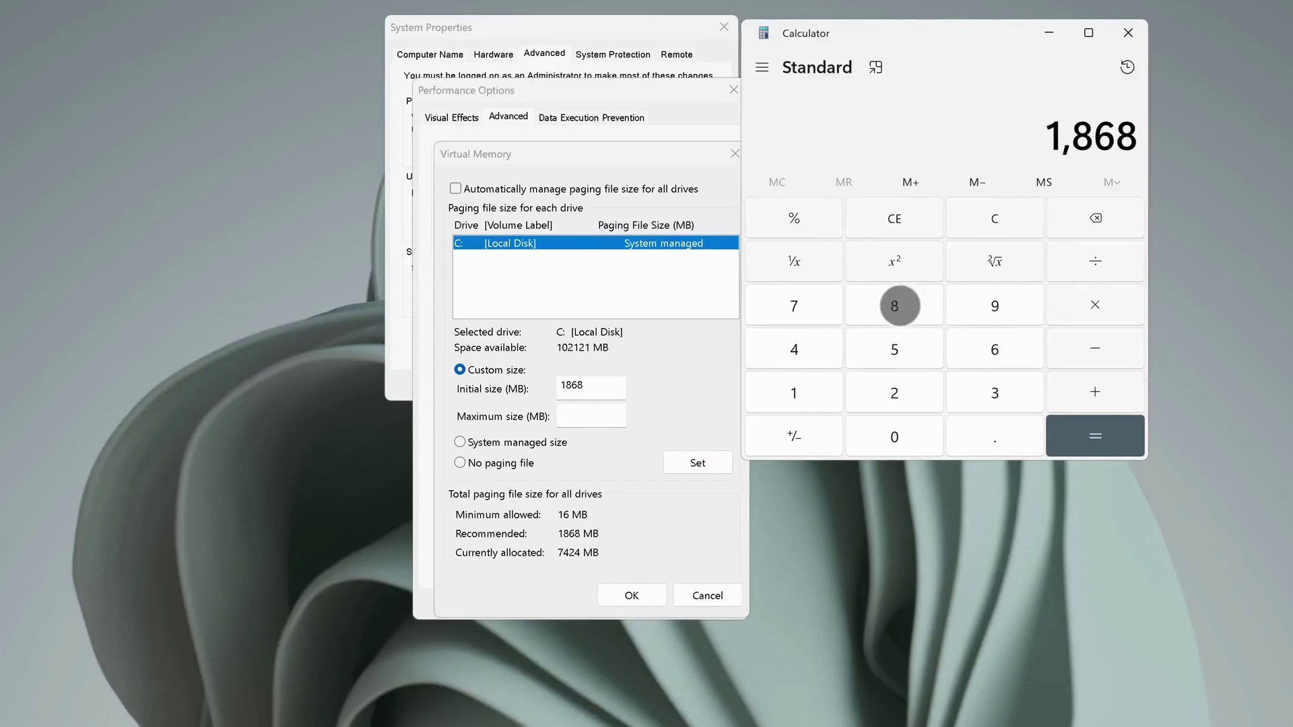
{"action": "left_click", "coordinate": [1093, 301]}
{"action": "left_click", "coordinate": [793, 393]}
{"action": "left_click", "coordinate": [995, 436]}
{"action": "left_click", "coordinate": [894, 350]}
{"action": "left_click", "coordinate": [1095, 436]}
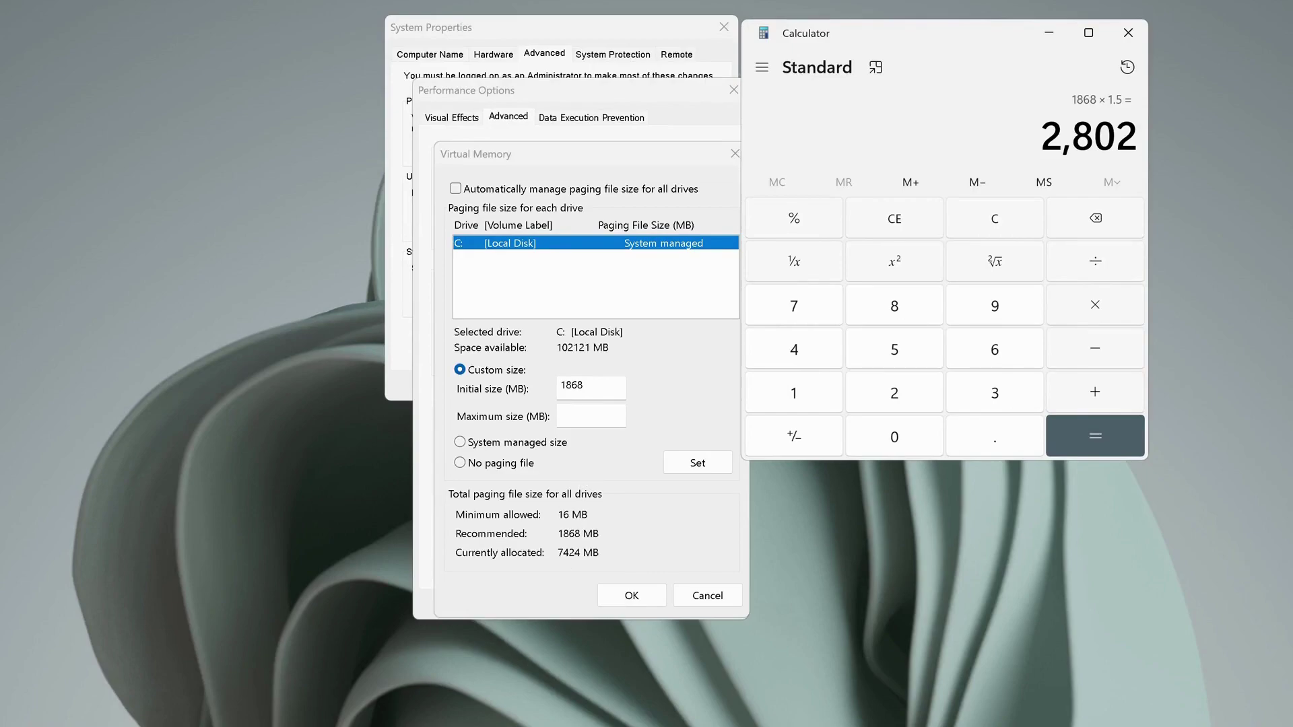
- Enter a 2082 MB maximum size and apply the custom size to drive C:
{"action": "left_click", "coordinate": [576, 415]}
{"action": "type", "text": "2082"}
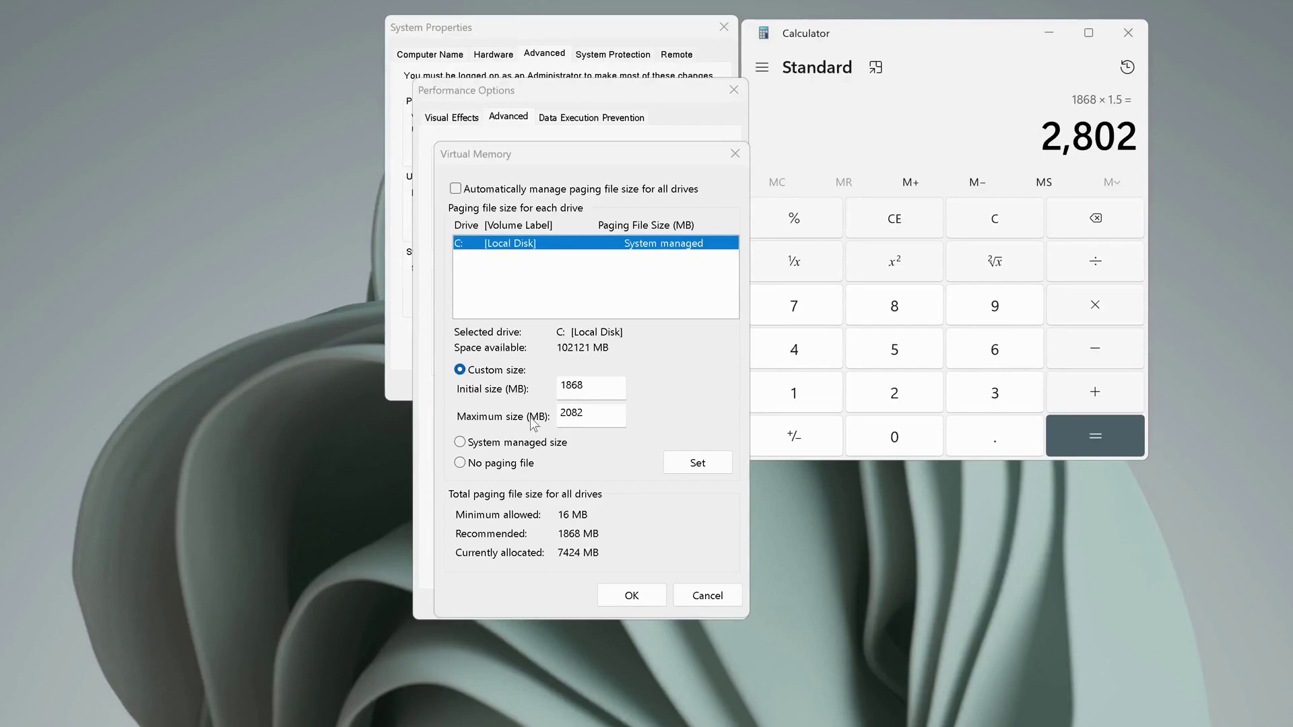
{"action": "left_click", "coordinate": [695, 465]}
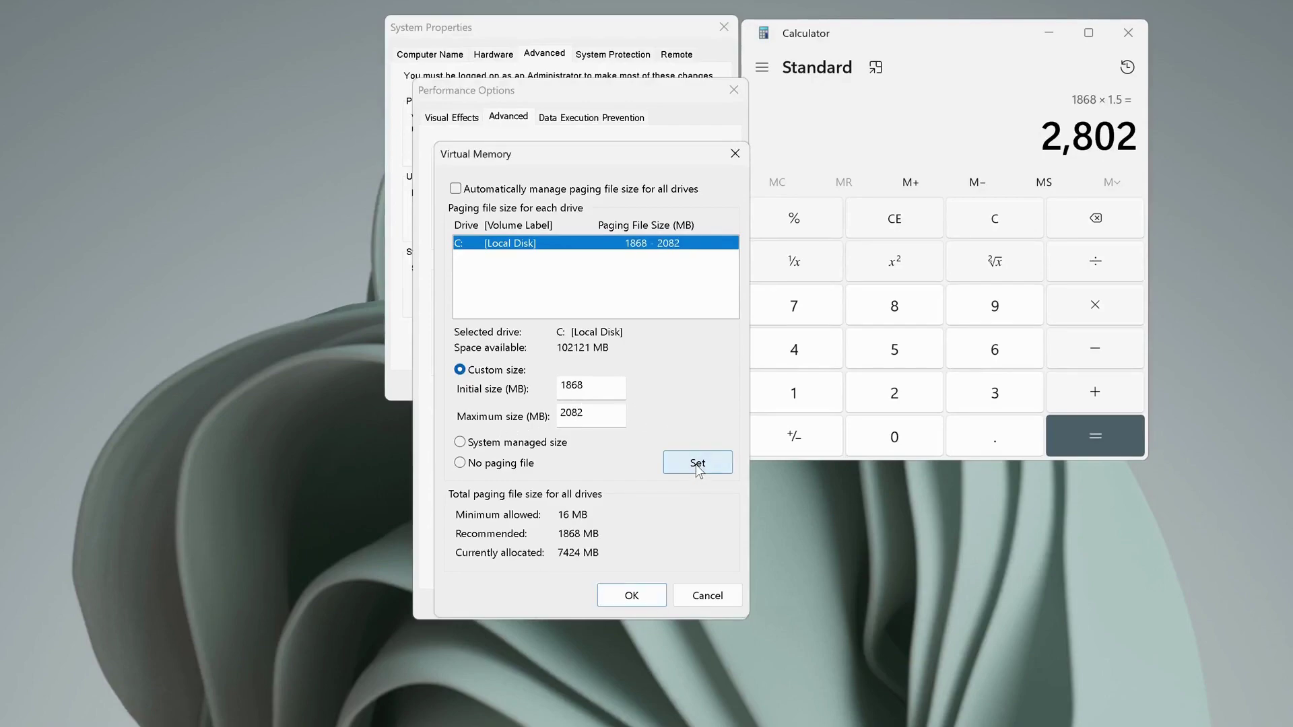
- Confirm the Virtual Memory settings with OK, bringing up the restart-required notice
{"action": "left_click", "coordinate": [632, 597]}
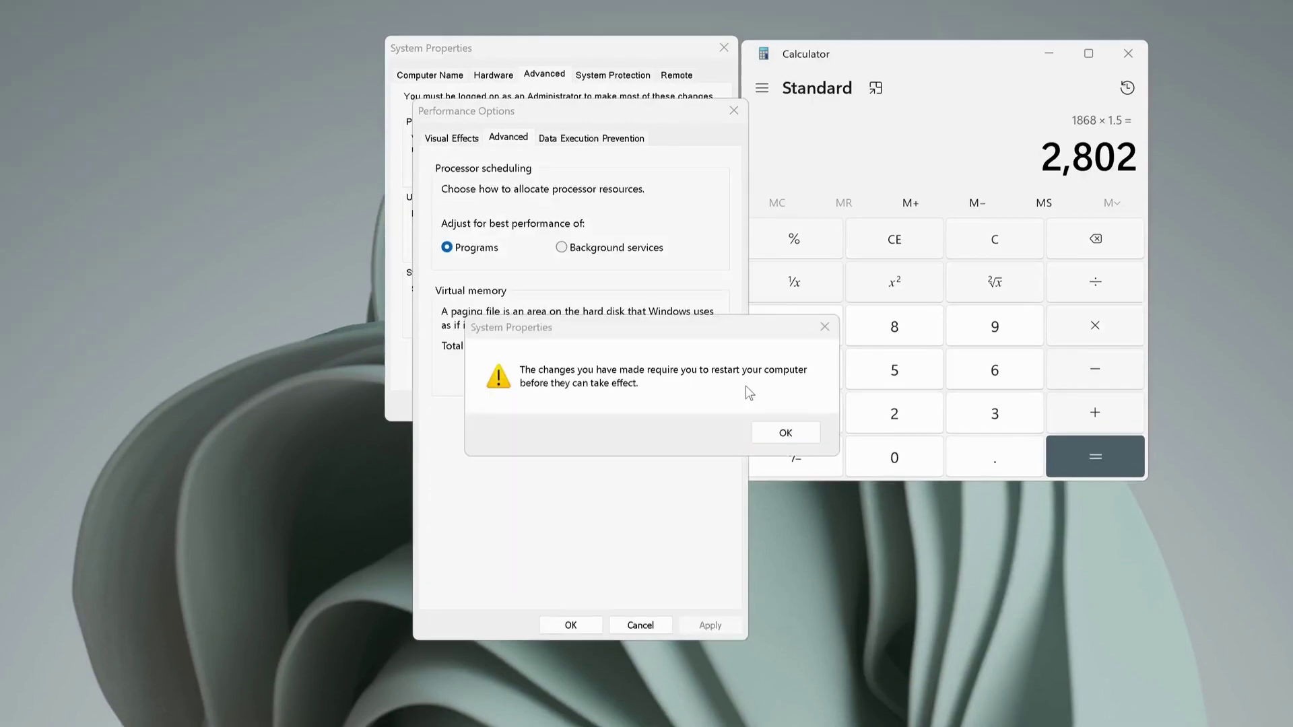